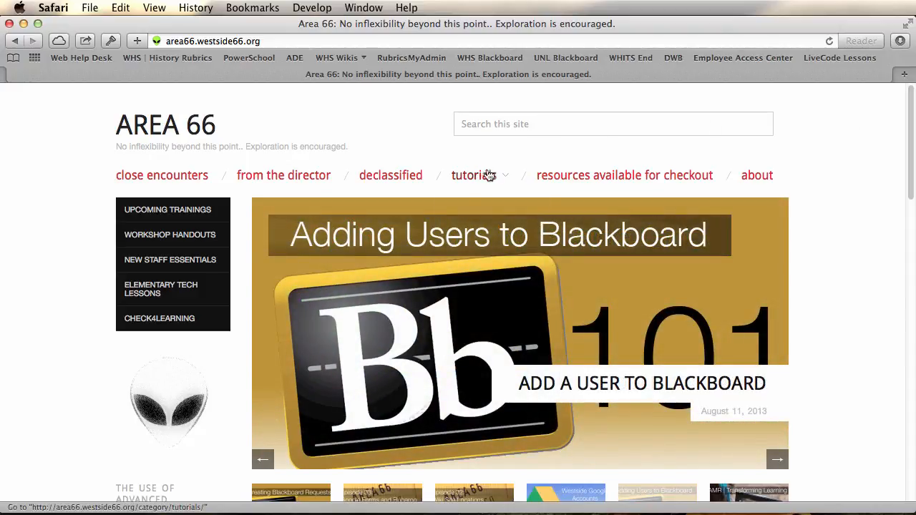
Open the "Creating a Blackboard Request Using Web Help Desk" article from the Blackboard tutorials and read its When to Create a Request section
mouse_move(485, 176)
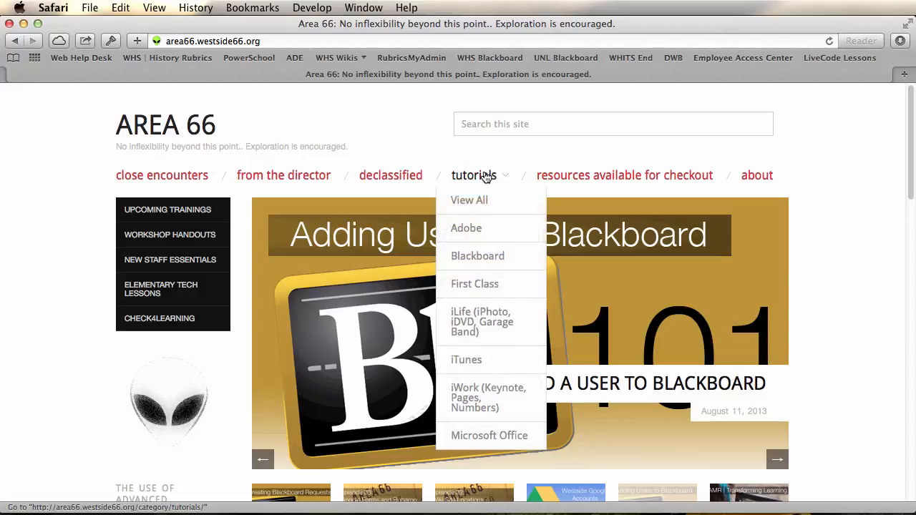
left_click(477, 256)
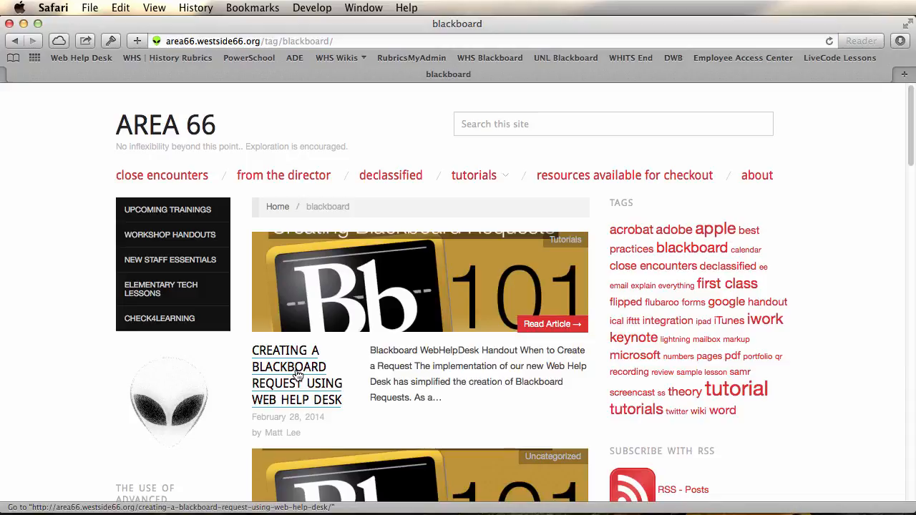
left_click(297, 376)
scroll(565, 383, "down", 5)
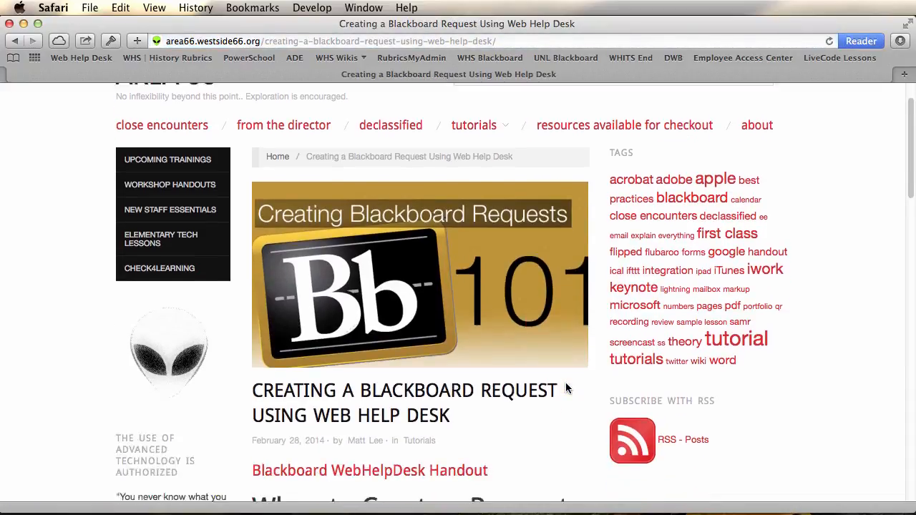
scroll(565, 383, "down", 5)
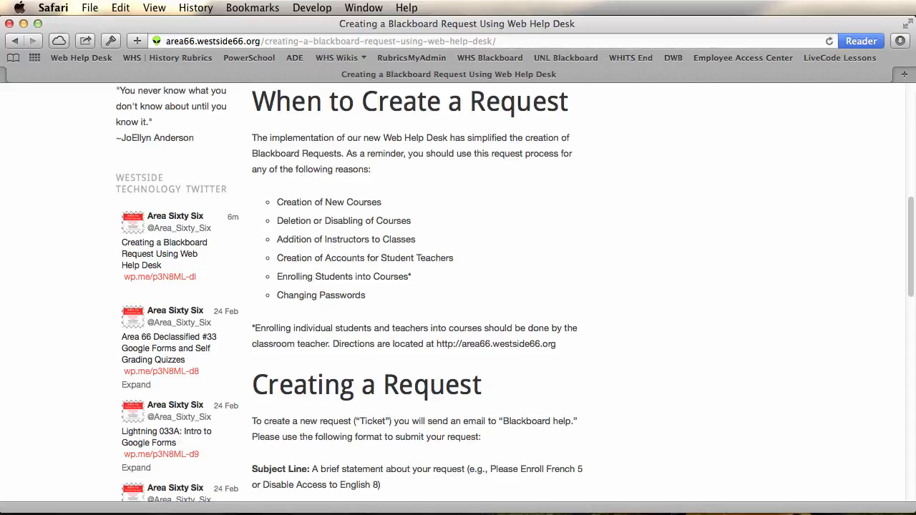
Switch to FirstClass and start a new message addressed to Blackboard help
key("super+Tab")
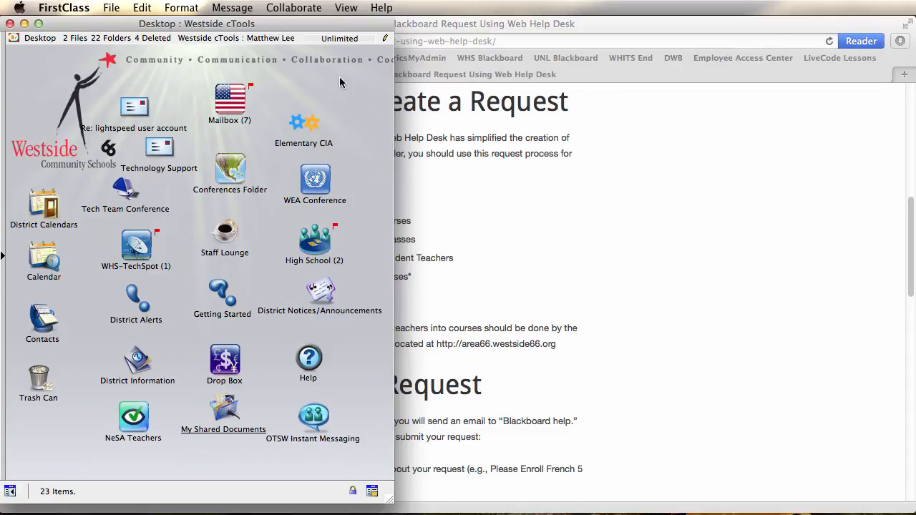
key("super+n")
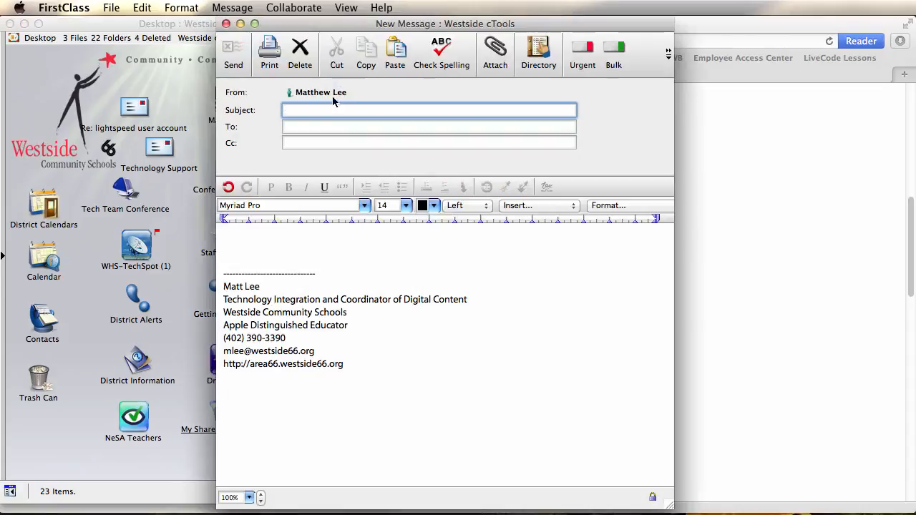
left_click(309, 128)
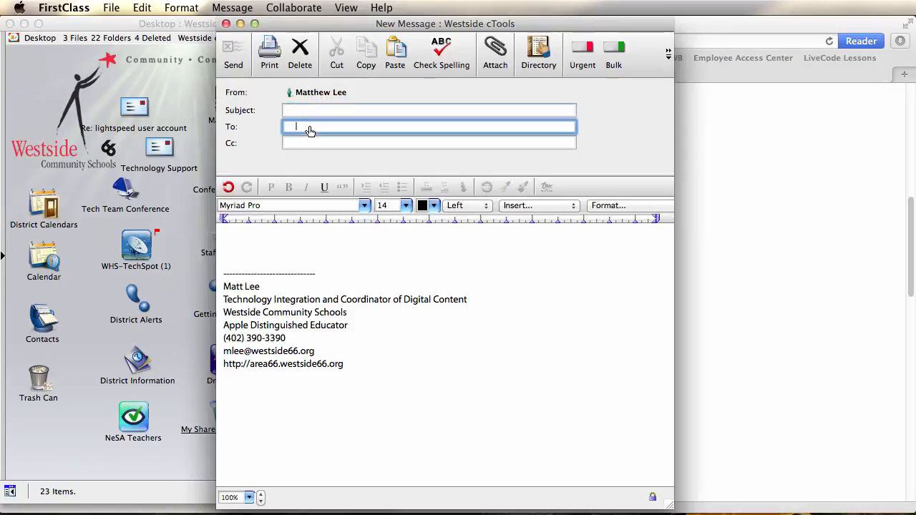
type("black")
key("Down")
key("Down")
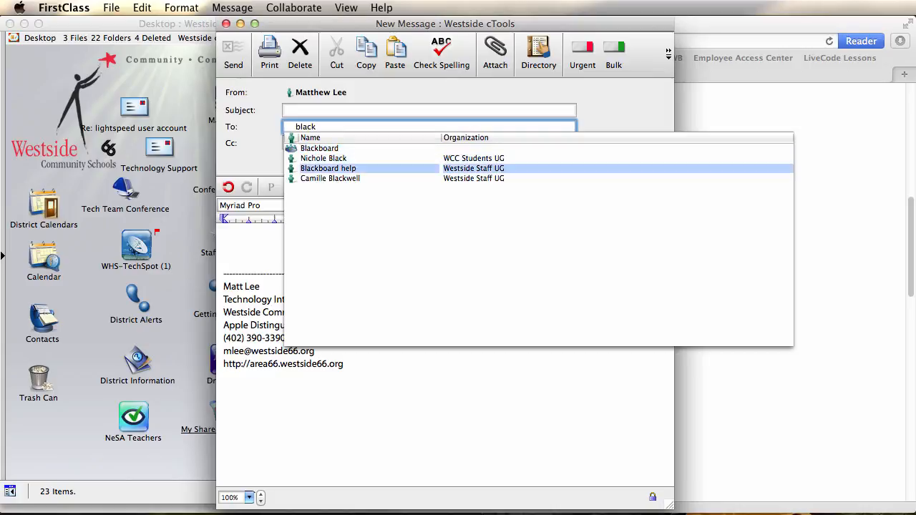
key("Return")
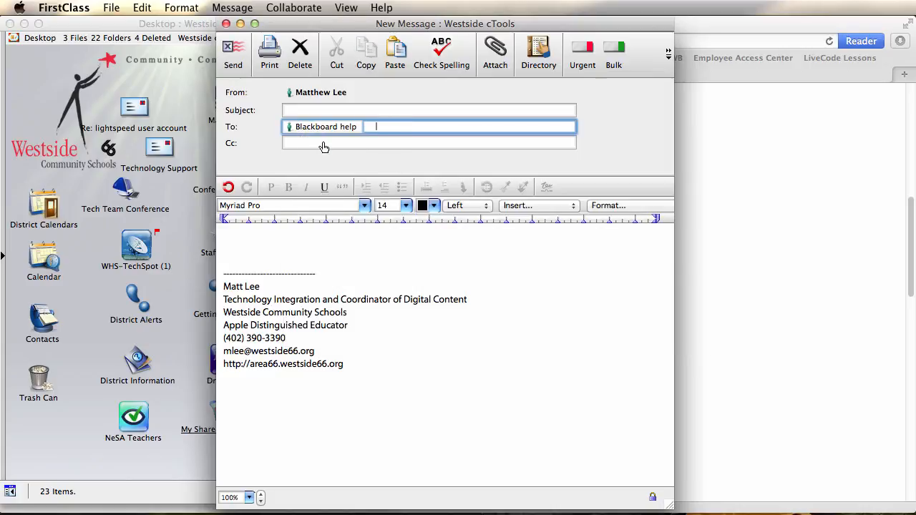
Enter the subject "Pelase enroll US History Sem 2" and place the cursor at the start of the message body
left_click(301, 111)
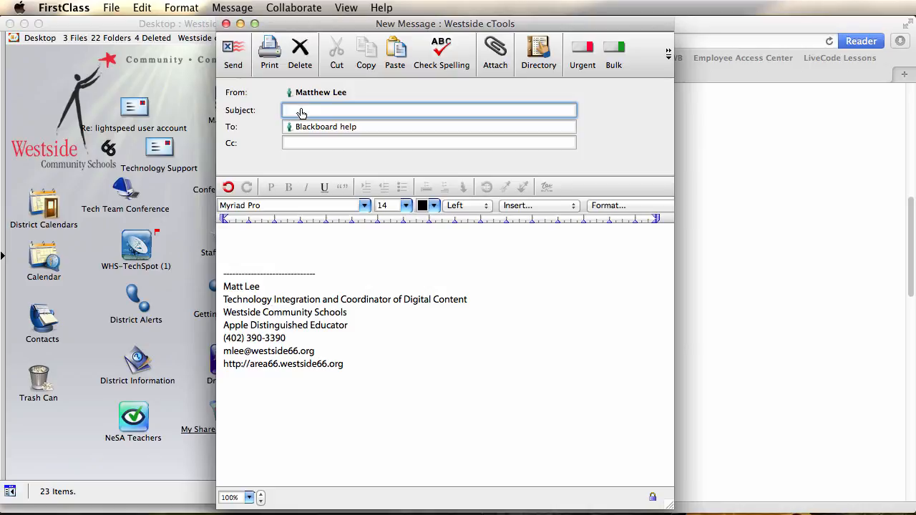
type("Pelase enroll US History Sem 2")
left_click(244, 237)
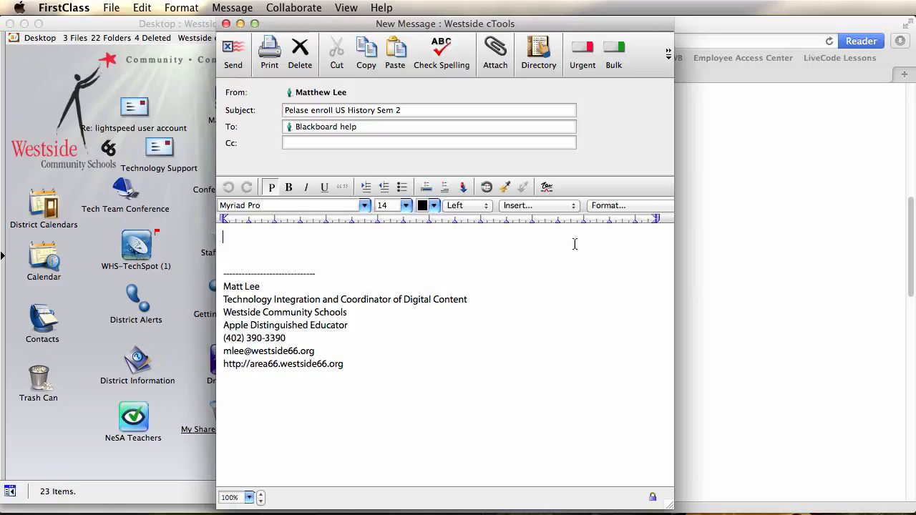
Switch to Safari and review the article's four required pieces of information for the email body
left_click(772, 295)
scroll(771, 295, "down", 10)
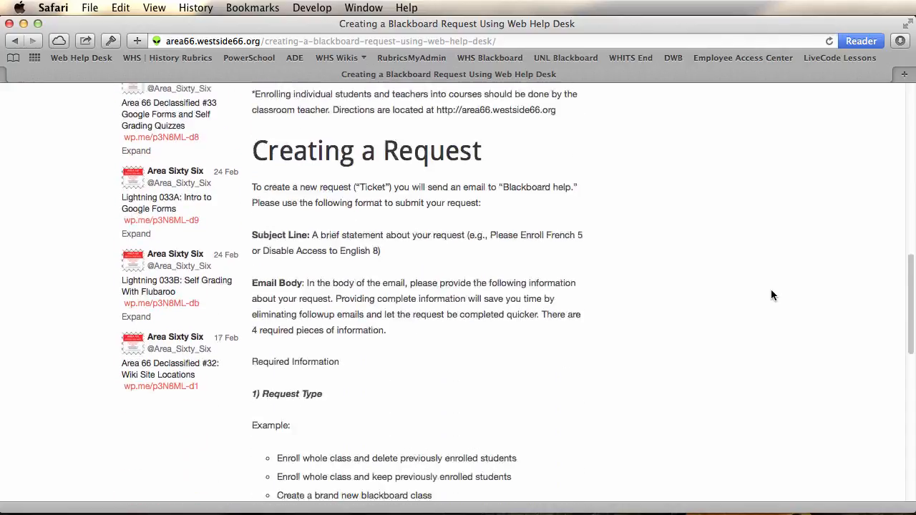
scroll(771, 295, "down", 4)
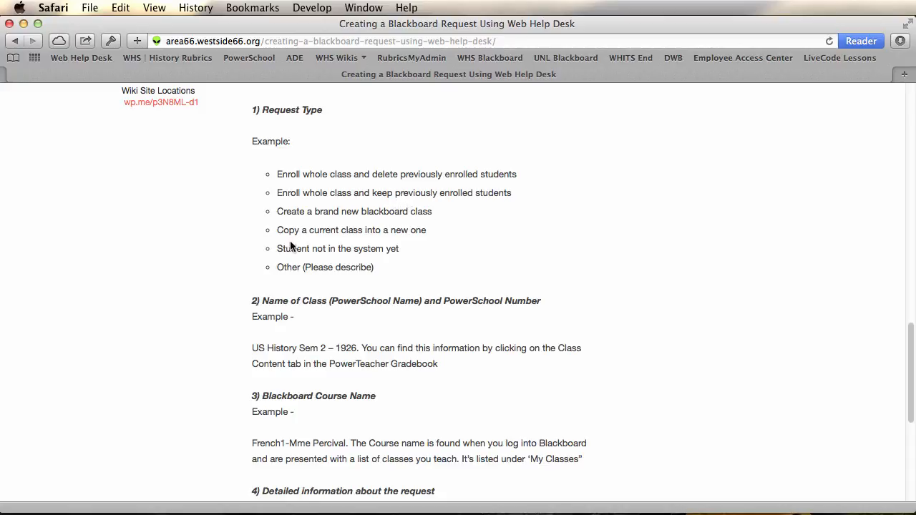
scroll(471, 253, "down", 3)
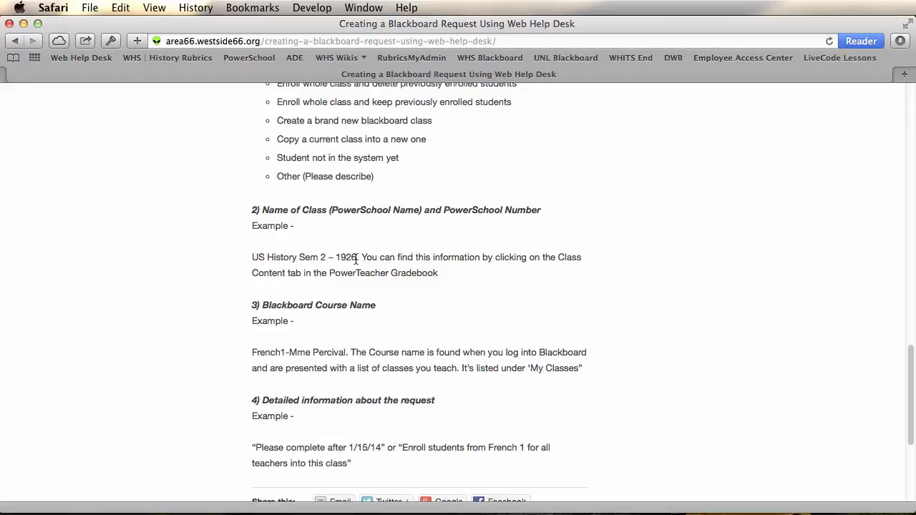
scroll(356, 259, "down", 3)
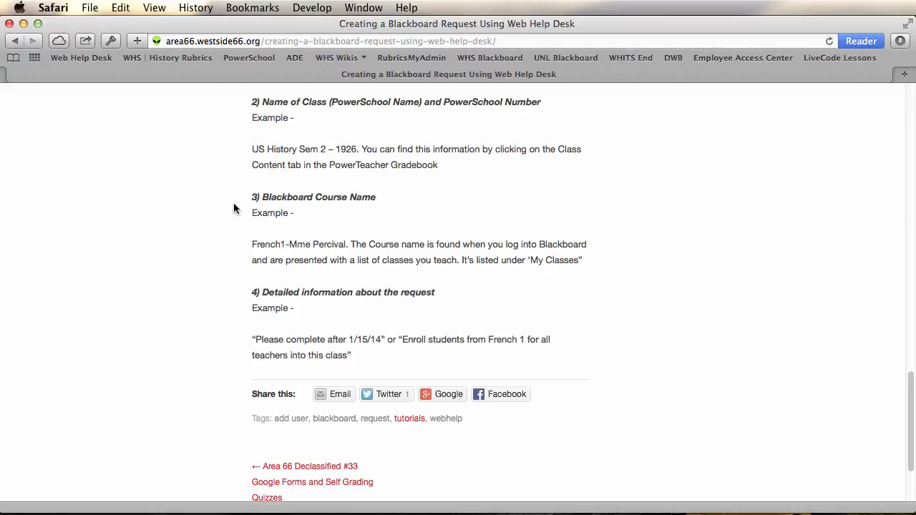
Return to the FirstClass message and write the request type "Enroll the whole class and delete old studnets." as the first body line
key("super+Tab")
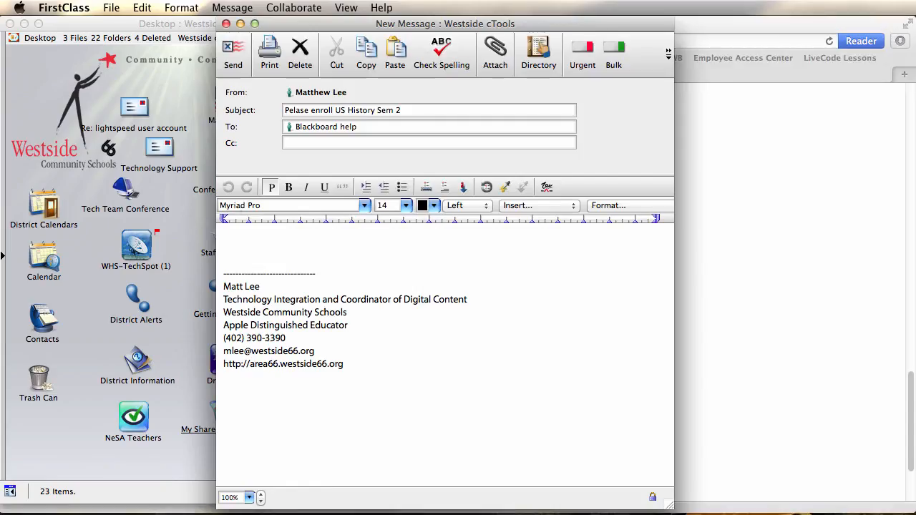
type("Enroll the whole")
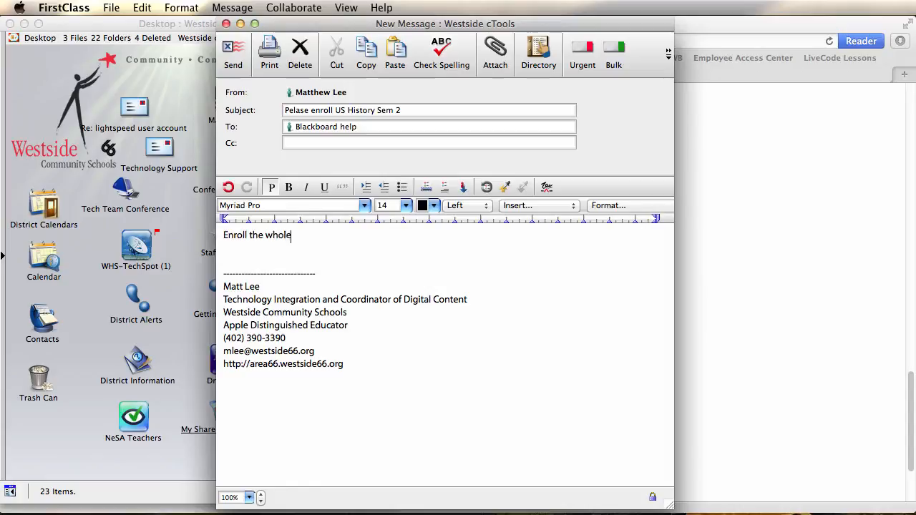
type(" class and delete old studnets.")
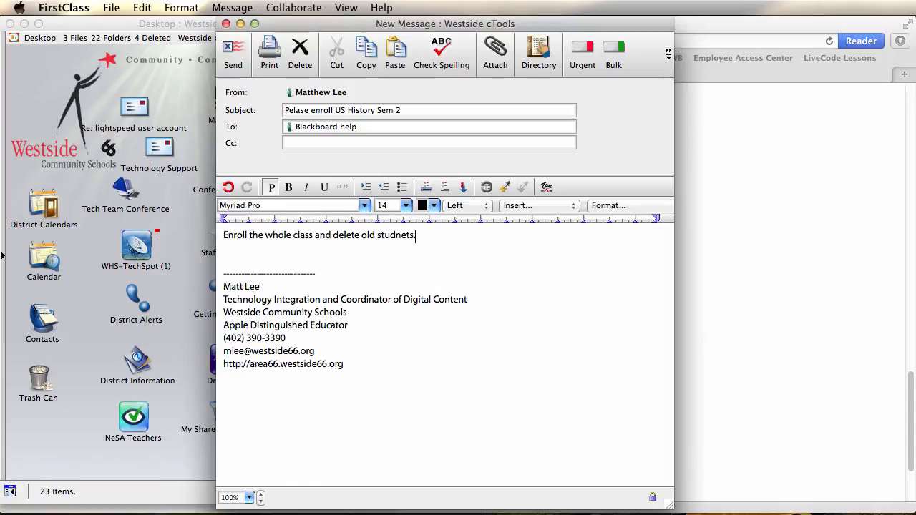
Add a second body line giving the PowerSchool class name and number: "Class: Us History Sem. 2 - 1926"
key("Return")
type("Class: U")
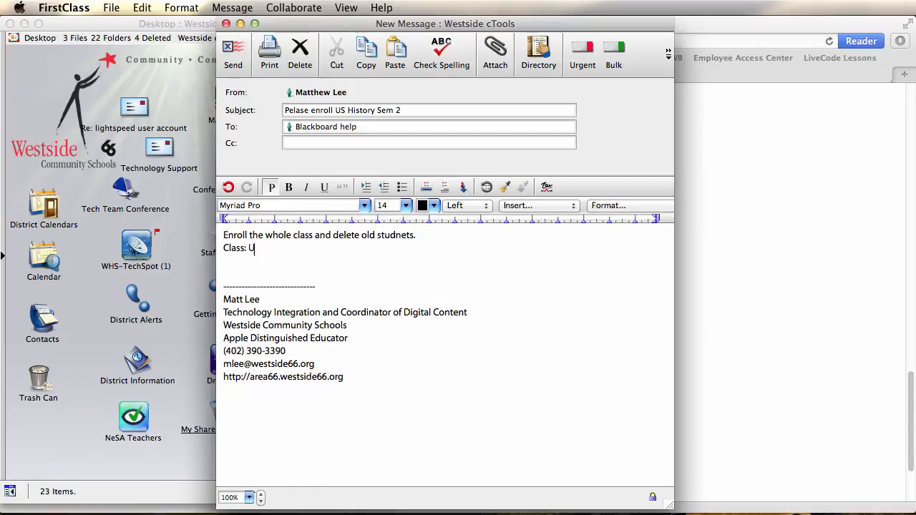
type("s History Sem. 2 - 19")
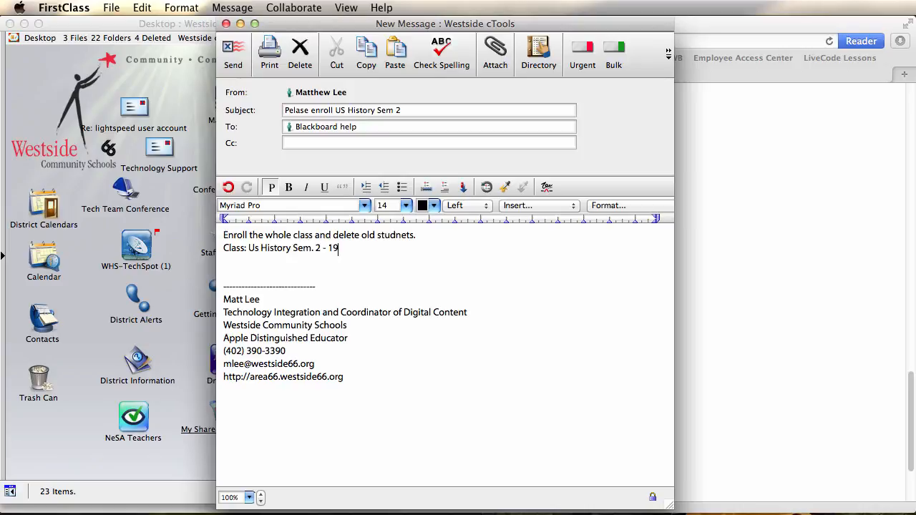
type("26")
key("Return")
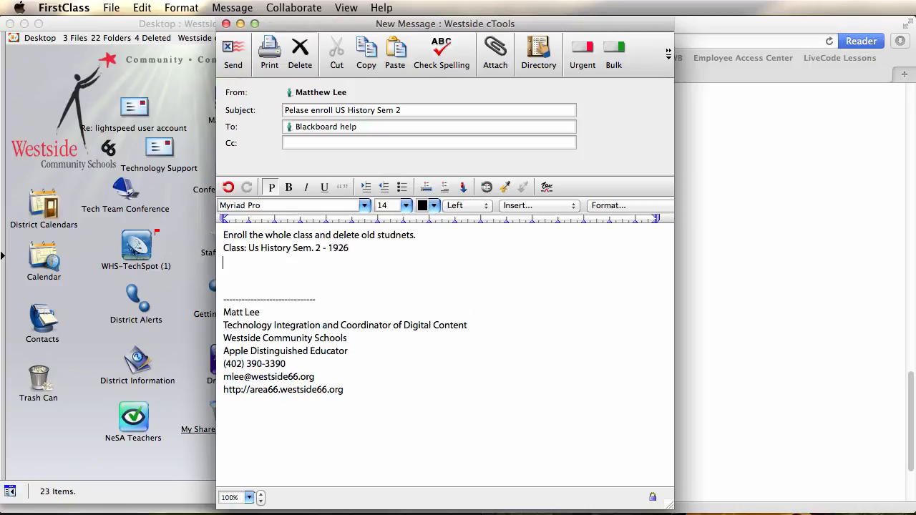
Add the line "Blackboard course name: U.S. History" below the class line
type("Blackboard course na")
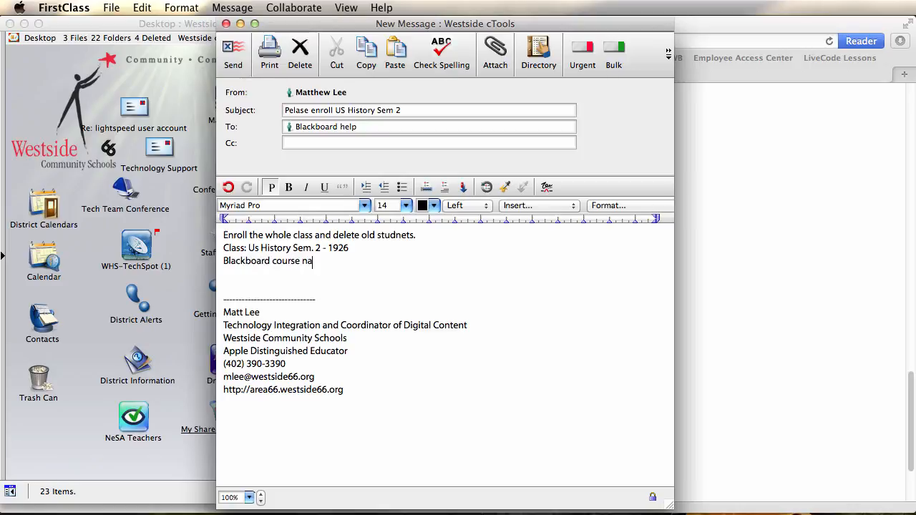
type("me: U.S. History")
key("Return")
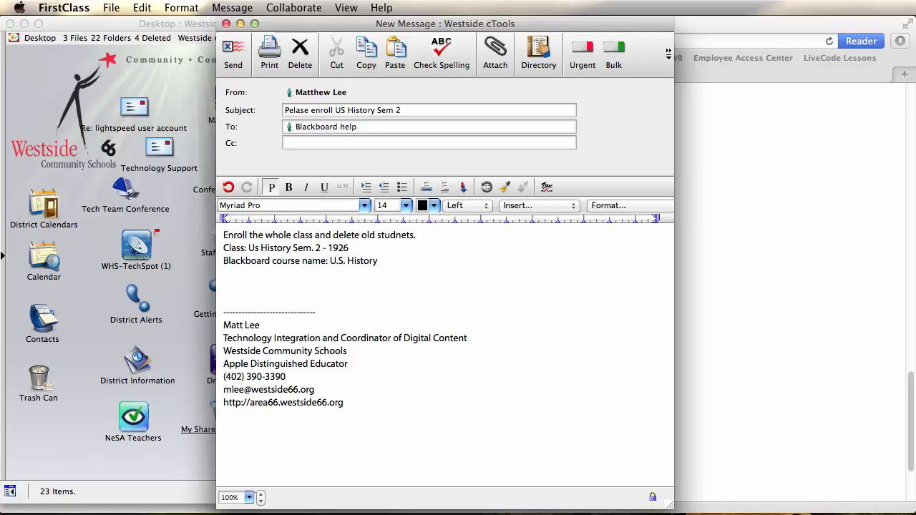
Add the detail line "Please enroll all US History students for all teachers." and send the message
type("Please enroll all US History")
type("stu")
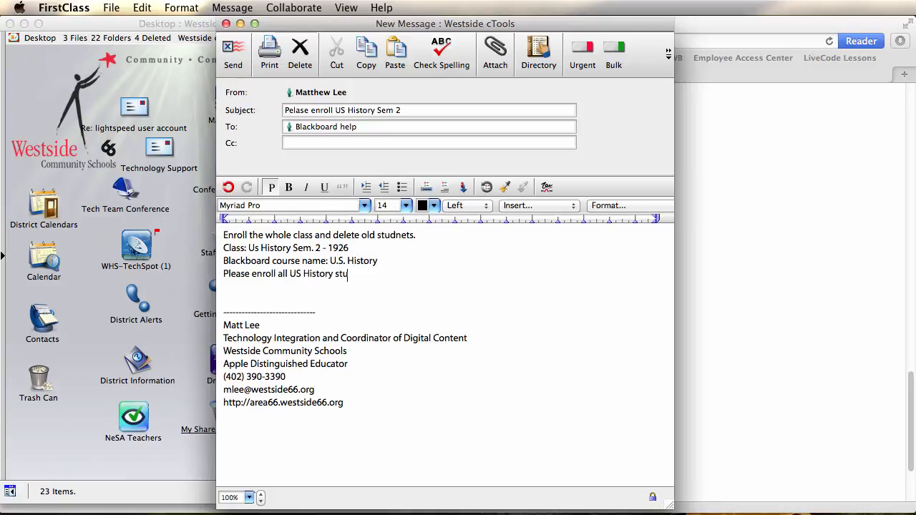
type("dents for all teachers.")
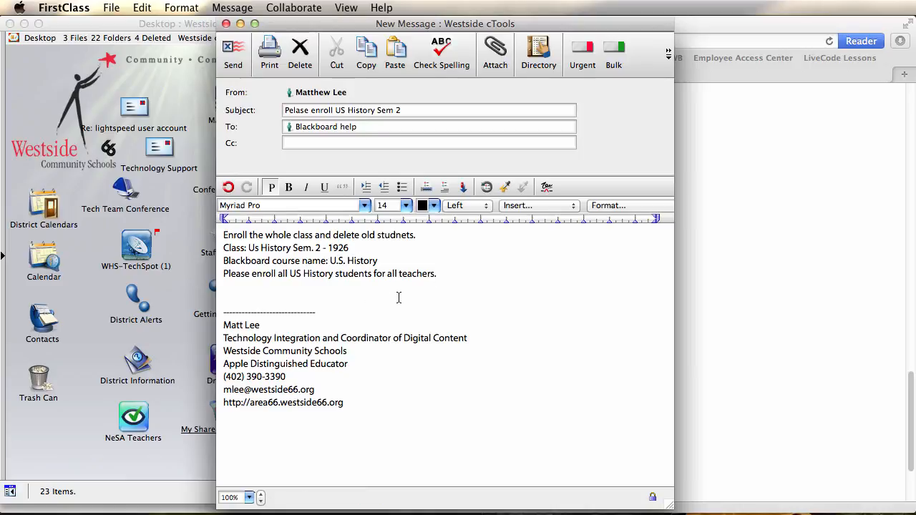
left_click(239, 71)
left_click(739, 315)
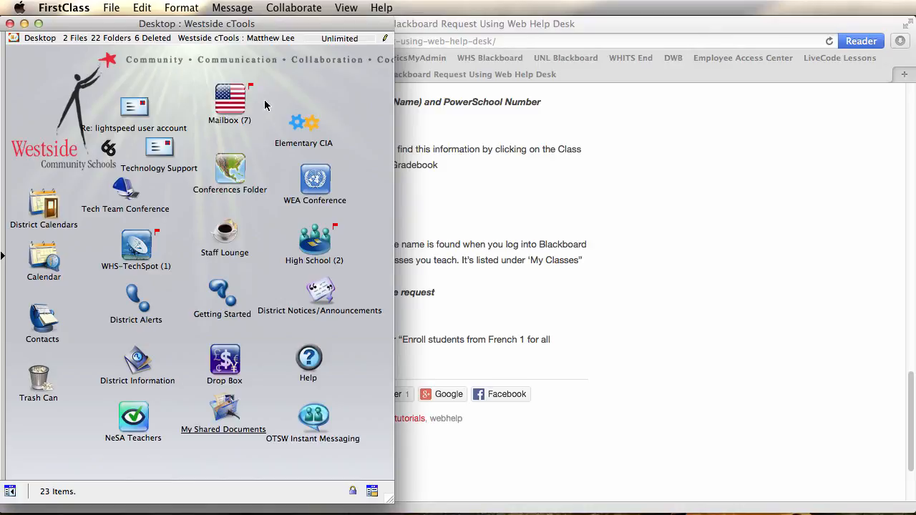
Open the help desk's ticket email from the Mailbox, widen its window, and examine the ticket's status and request details
double_click(231, 104)
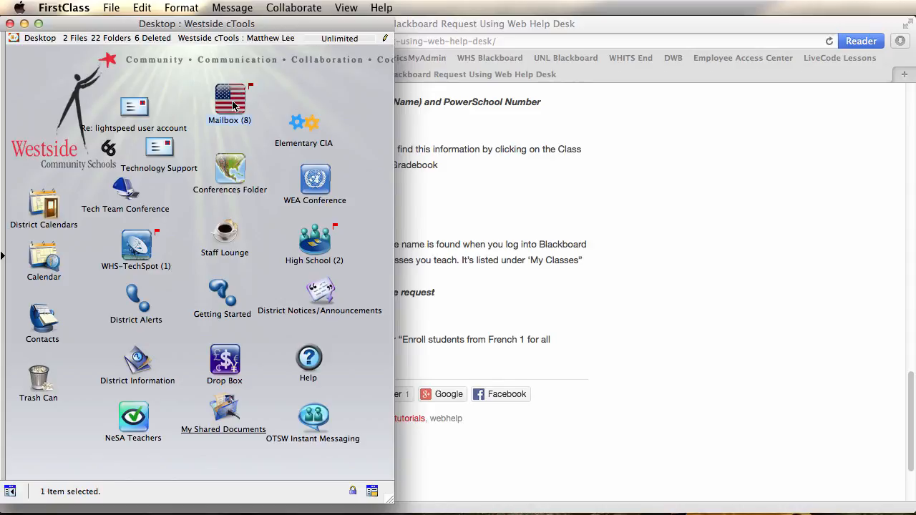
double_click(223, 111)
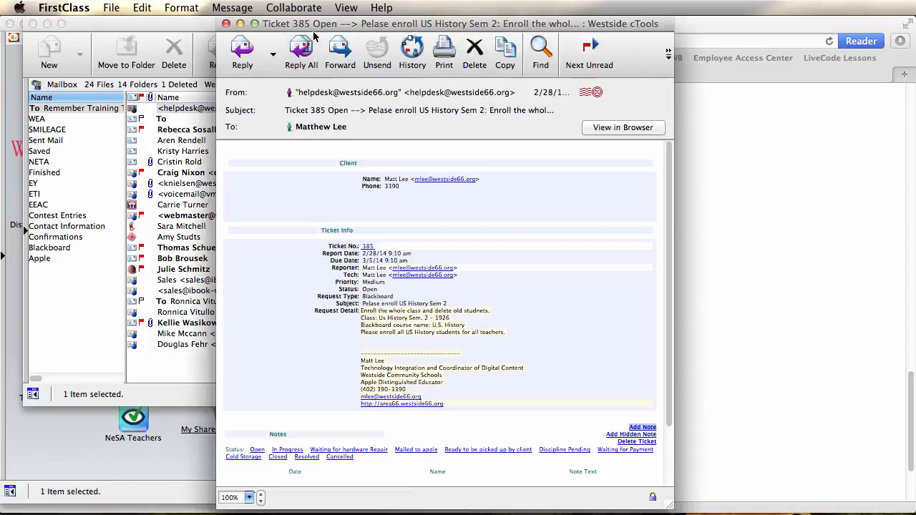
left_click_drag(314, 24, 178, 6)
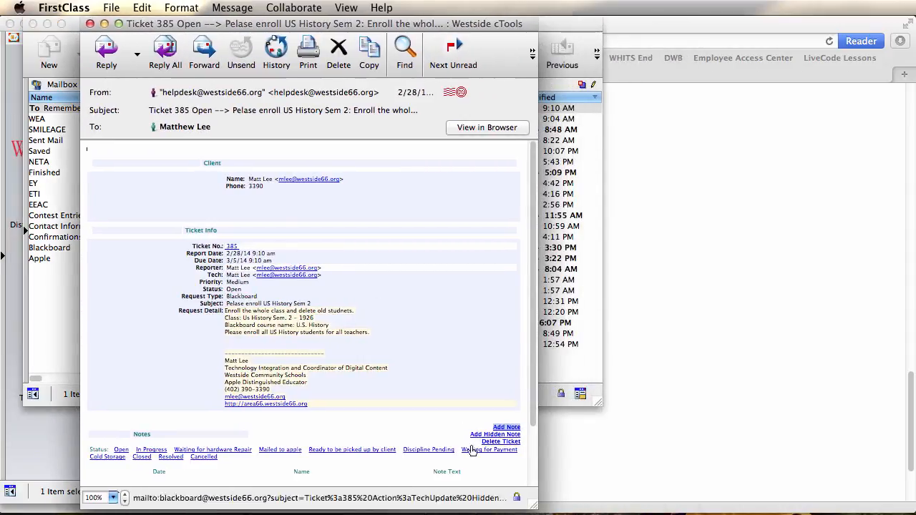
left_click_drag(533, 506, 649, 514)
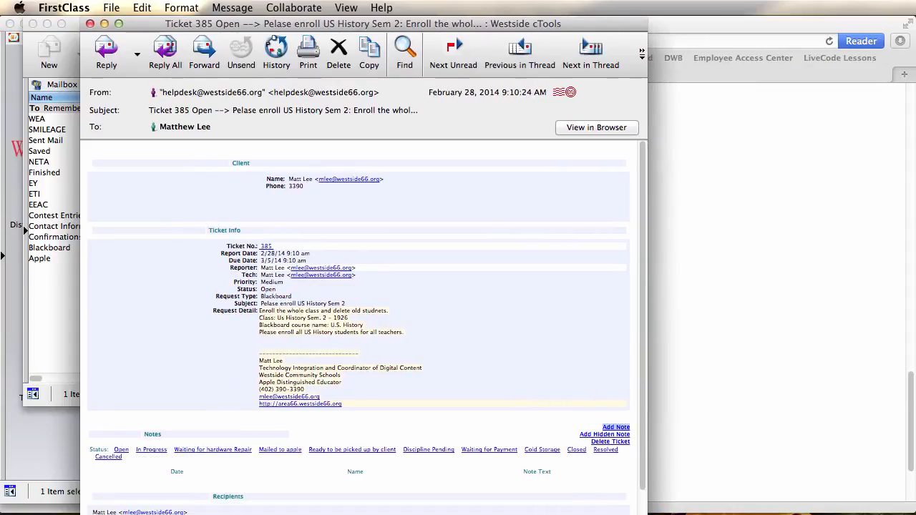
double_click(268, 289)
left_click(308, 319)
Switch to Safari and reopen the Web Help Desk request article from the Blackboard tutorials to review when to create a request
left_click(801, 349)
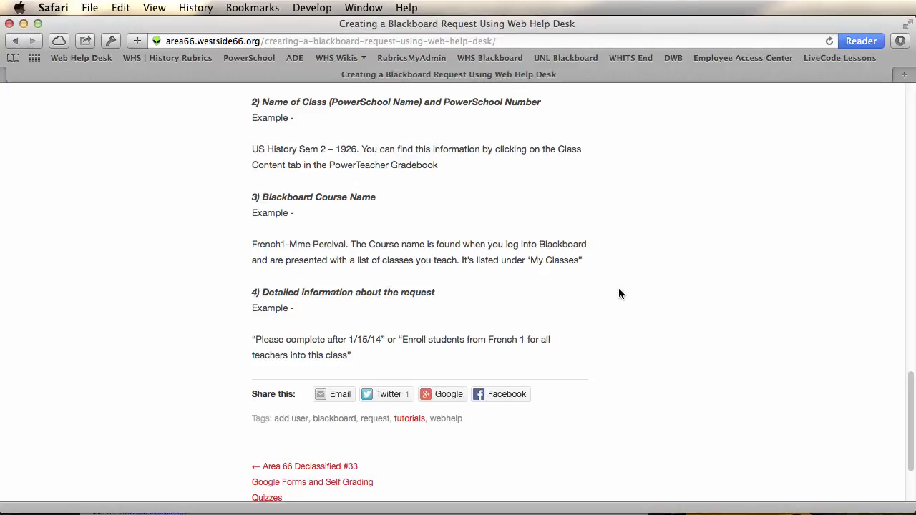
scroll(619, 293, "up", 15)
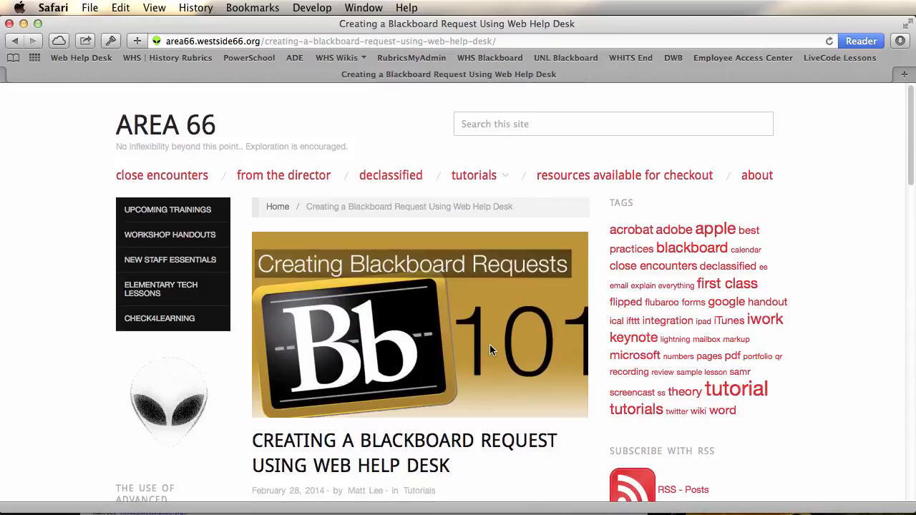
mouse_move(483, 184)
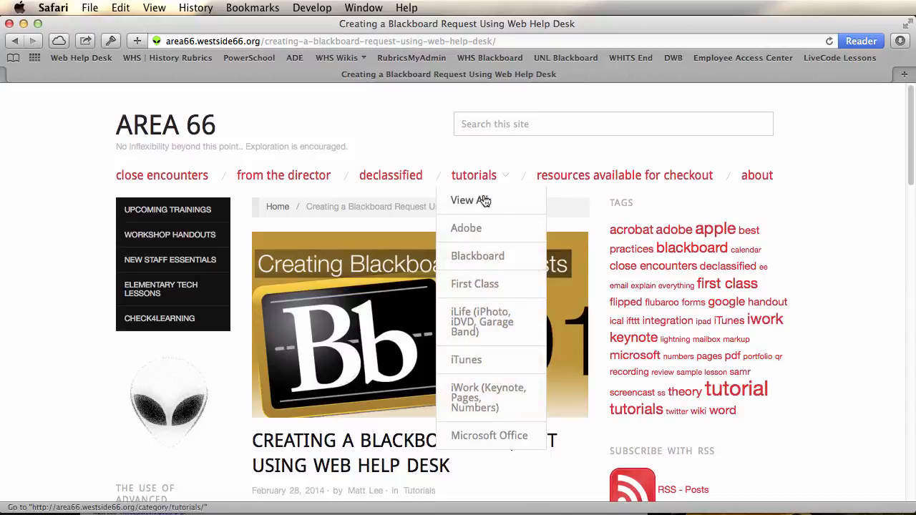
left_click(473, 252)
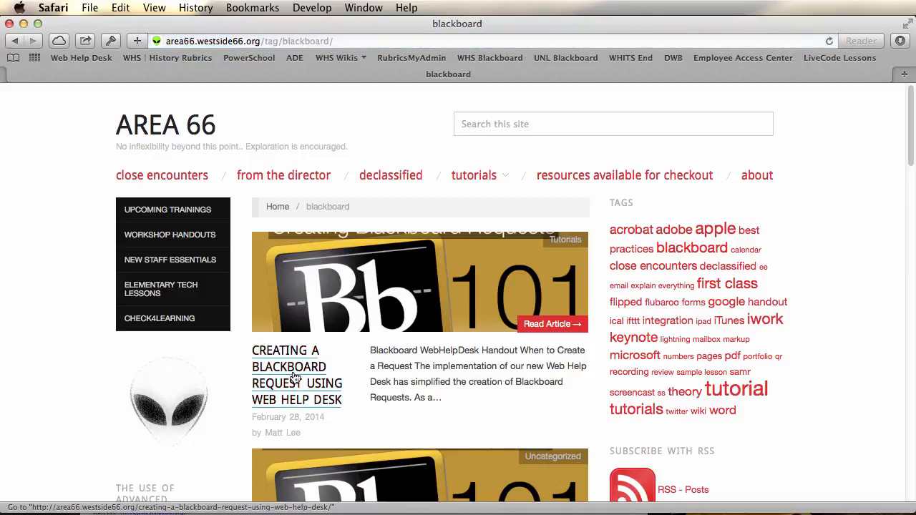
left_click(294, 377)
scroll(372, 441, "down", 5)
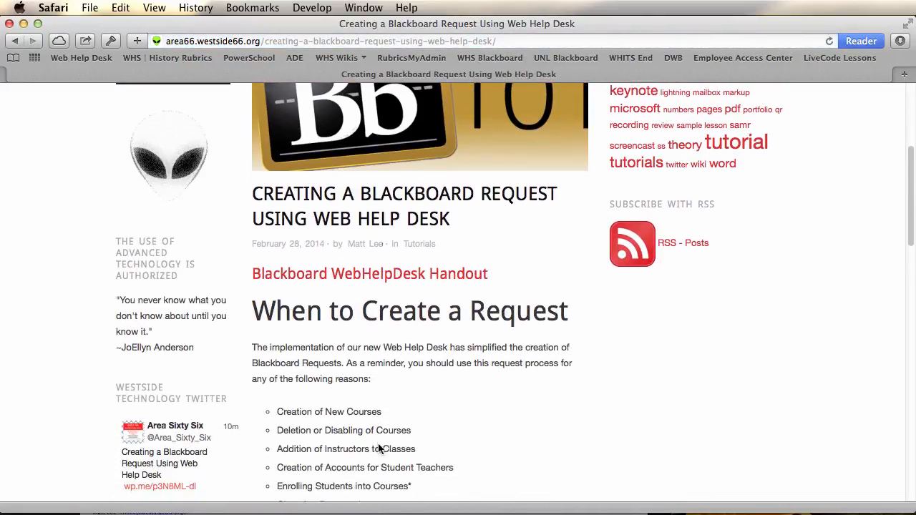
scroll(364, 305, "down", 2)
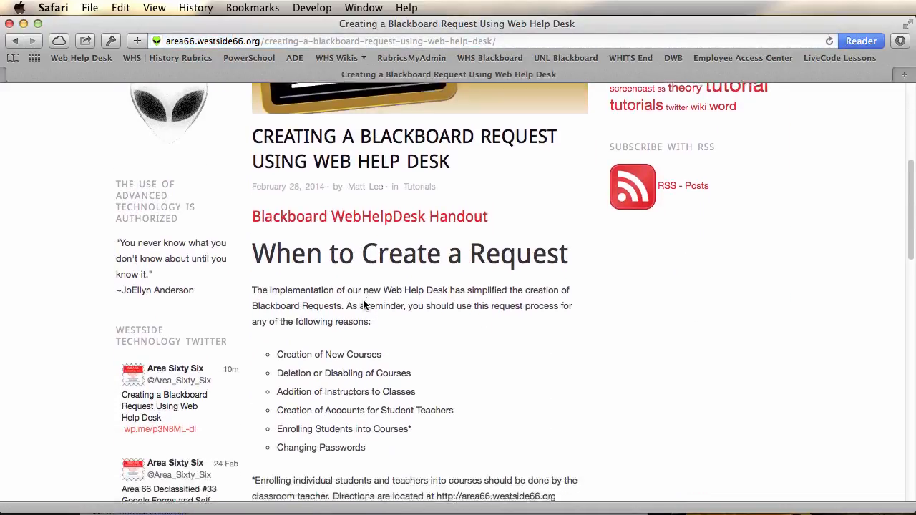
scroll(364, 305, "down", 4)
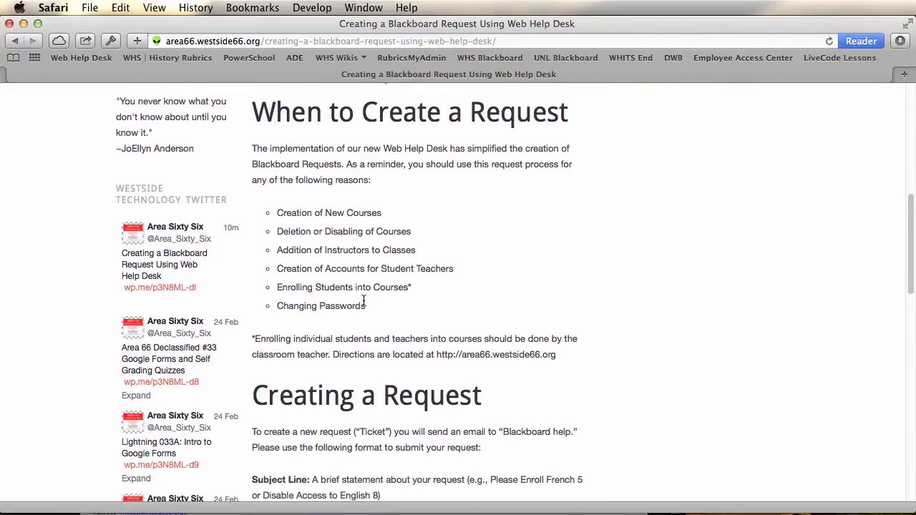